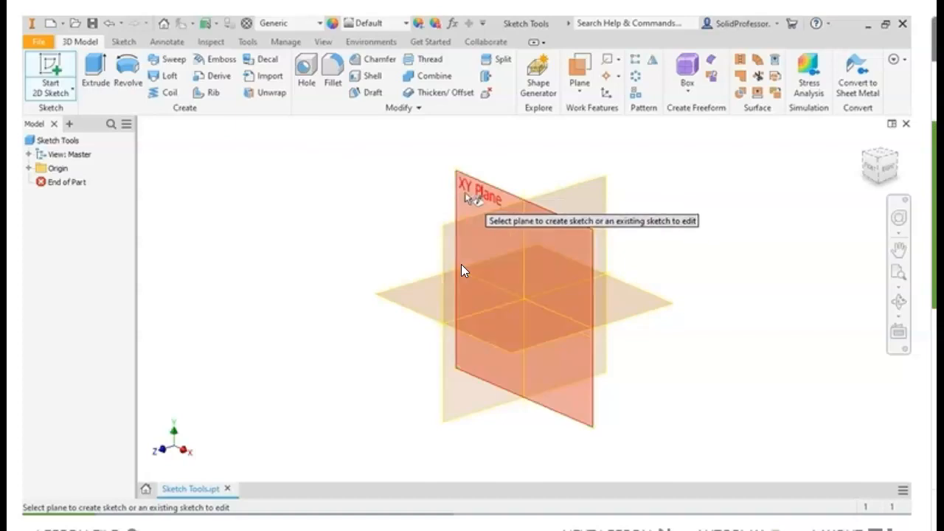
- Start a 2D sketch on the XY plane
left_click(461, 270)
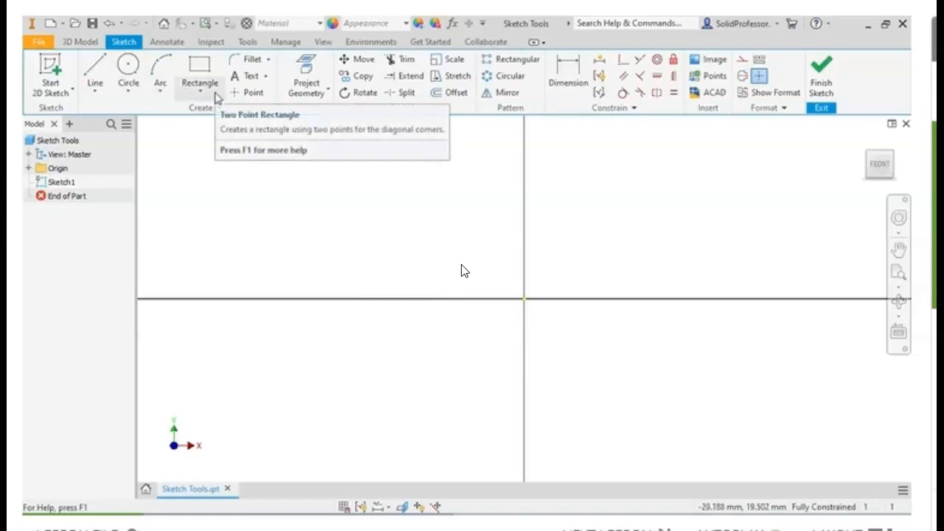
left_click(100, 93)
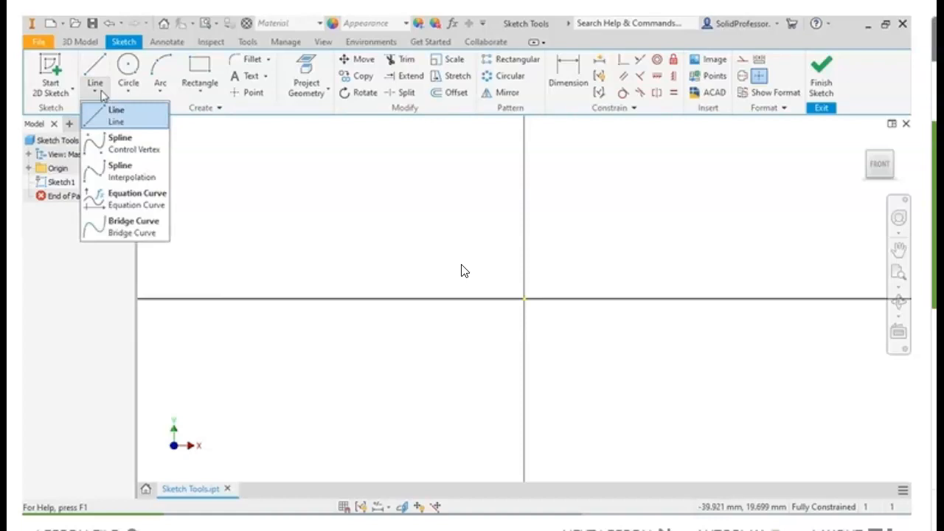
left_click(134, 96)
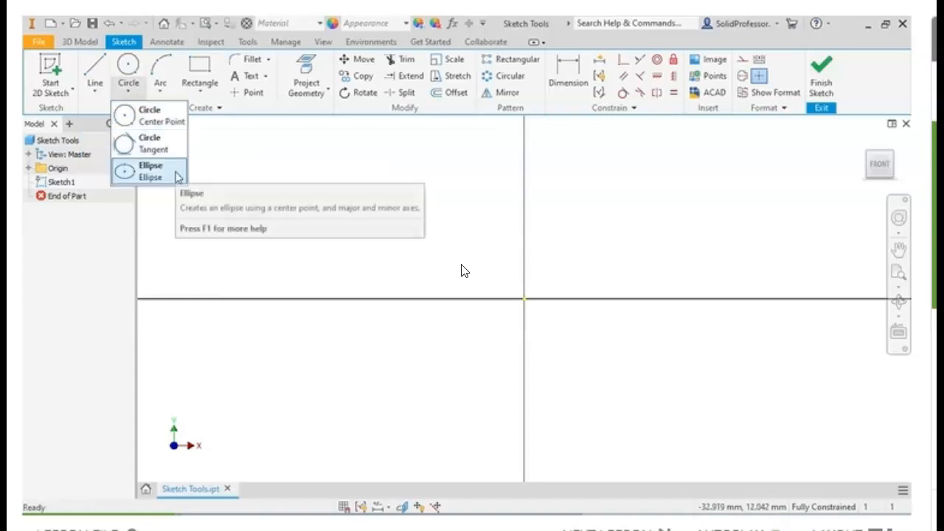
left_click(166, 94)
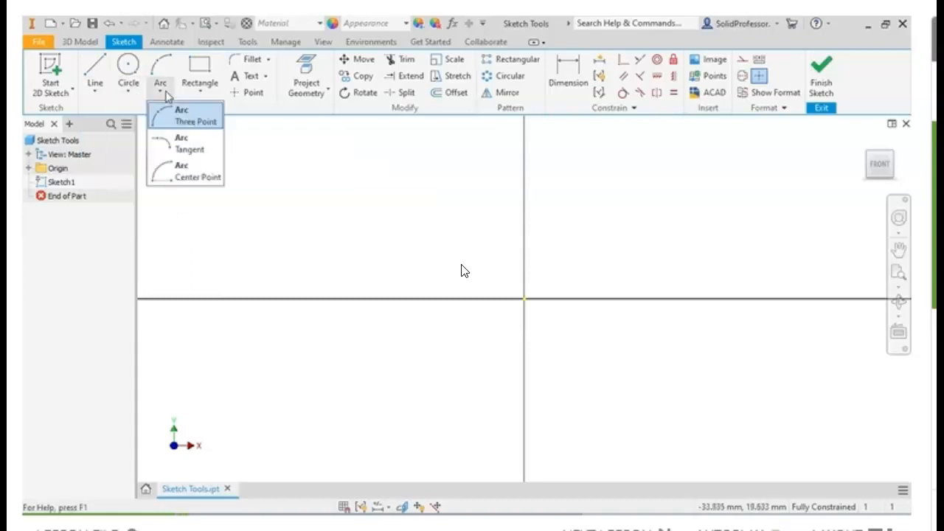
left_click(212, 94)
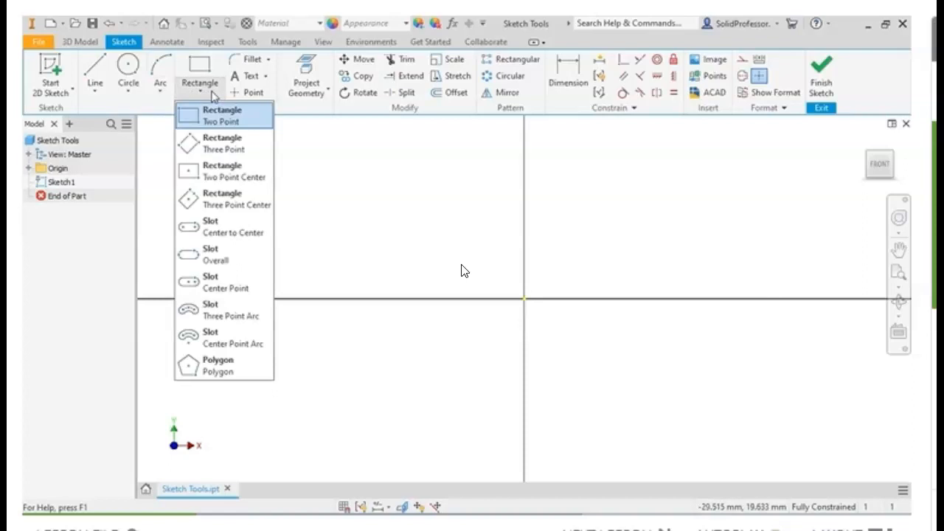
left_click(213, 94)
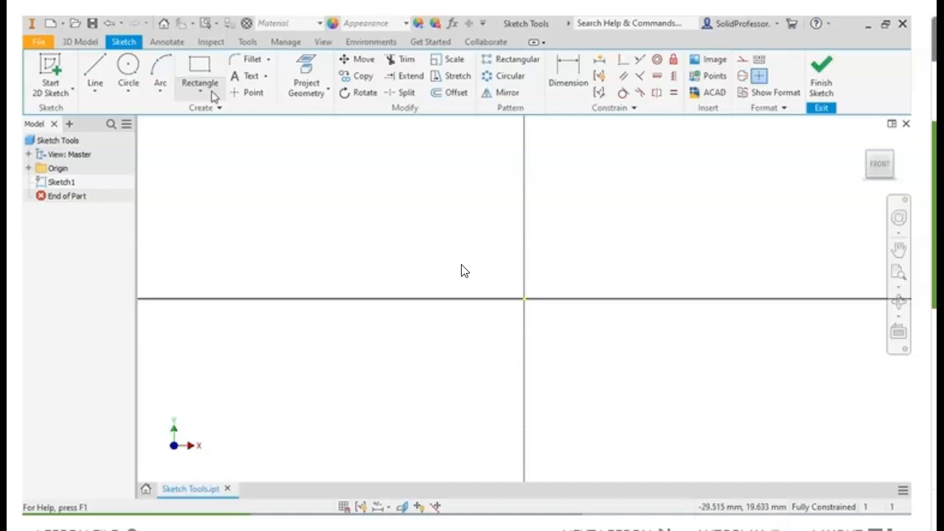
- Draw a 30 mm line at 60 degrees to the horizontal, starting just above and to the negative-X side of the origin
left_click(95, 70)
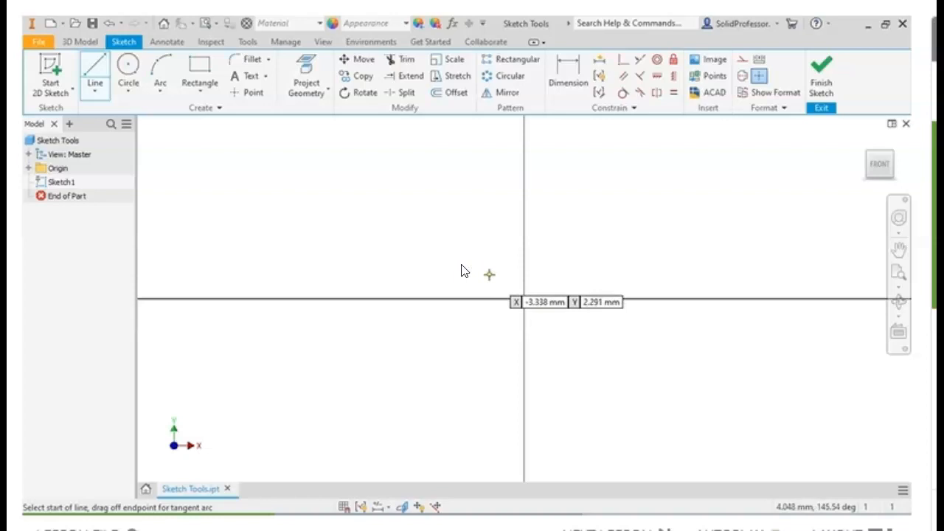
left_click(489, 275)
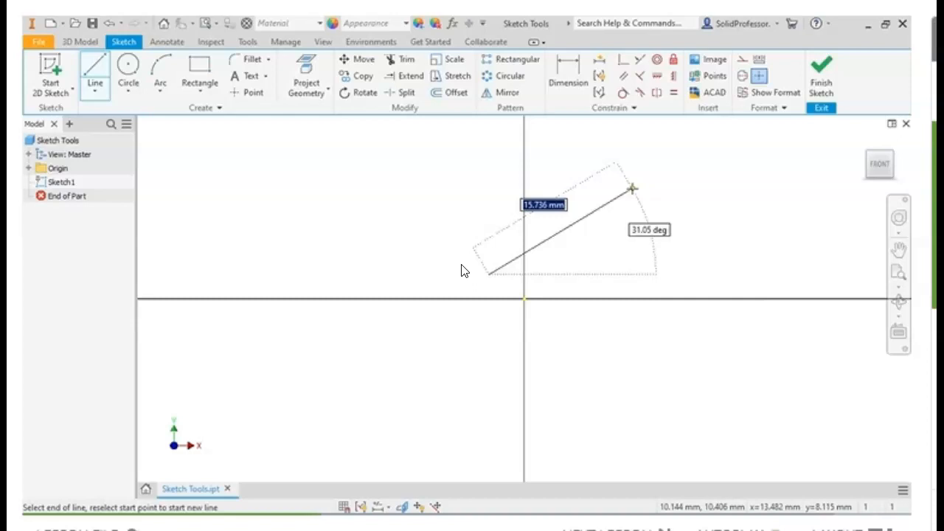
type("30")
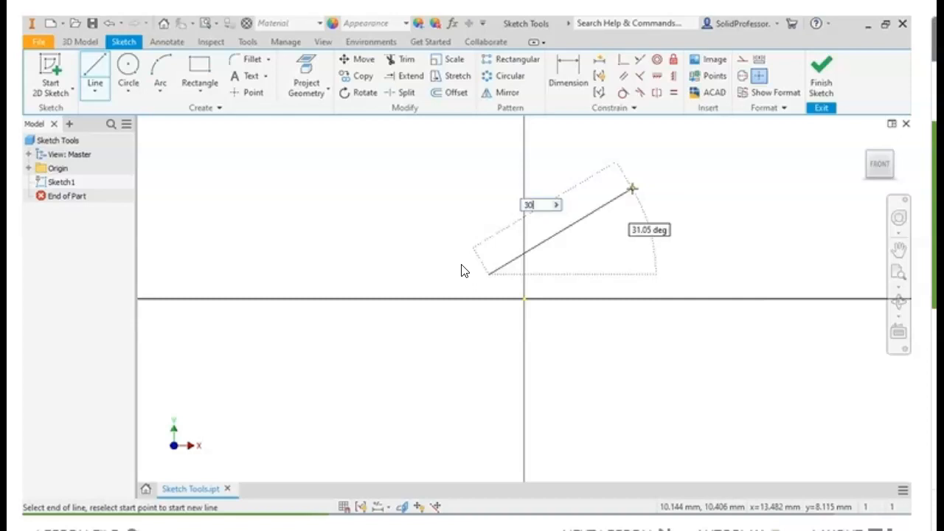
key("Tab")
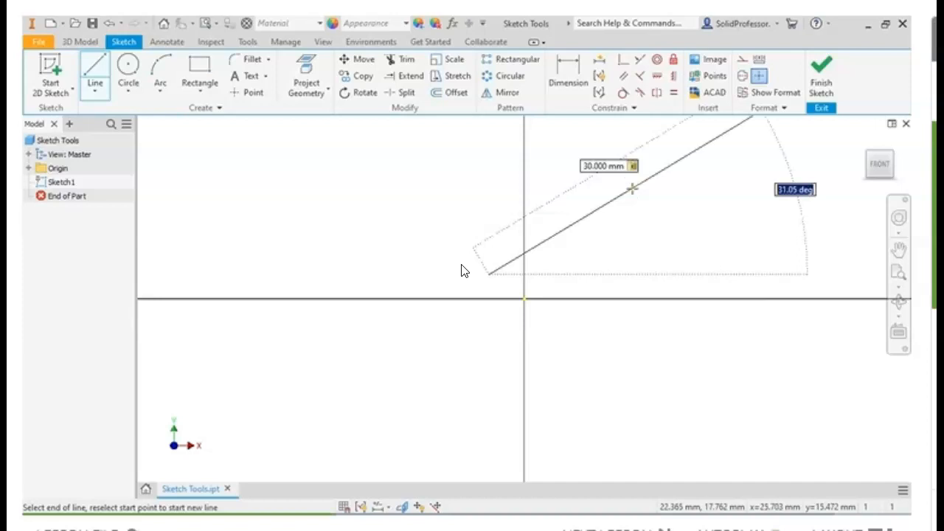
type("60")
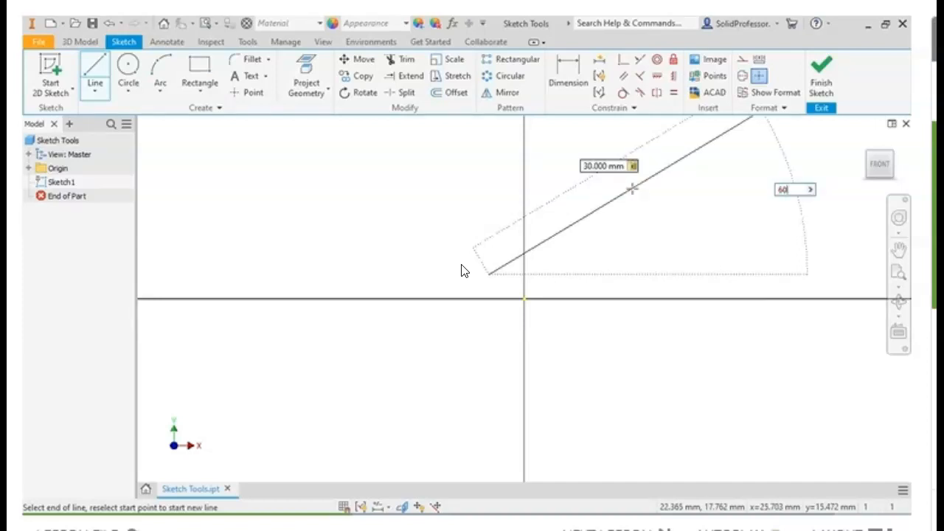
key("Return")
- Continue from the line's upper end with a second 30 mm line at 120 degrees to the first
middle_click_drag(632, 189, 622, 411)
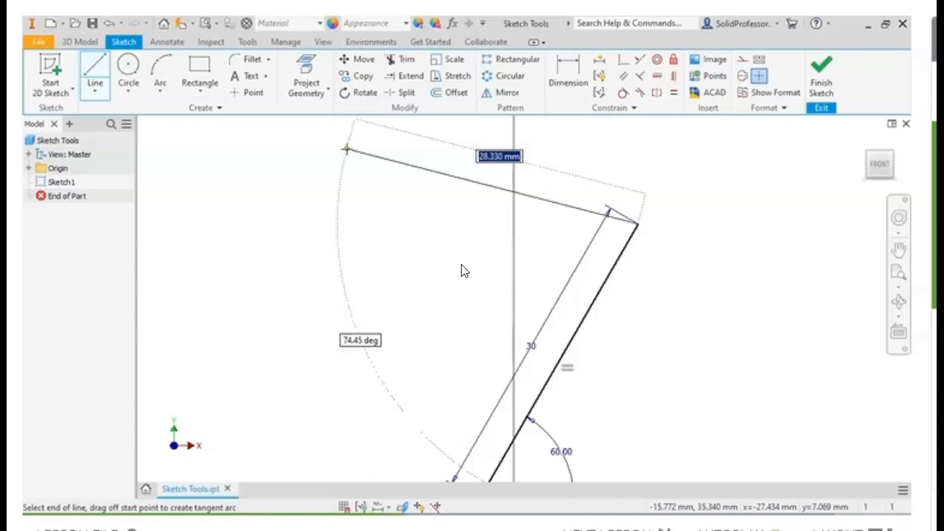
type("30")
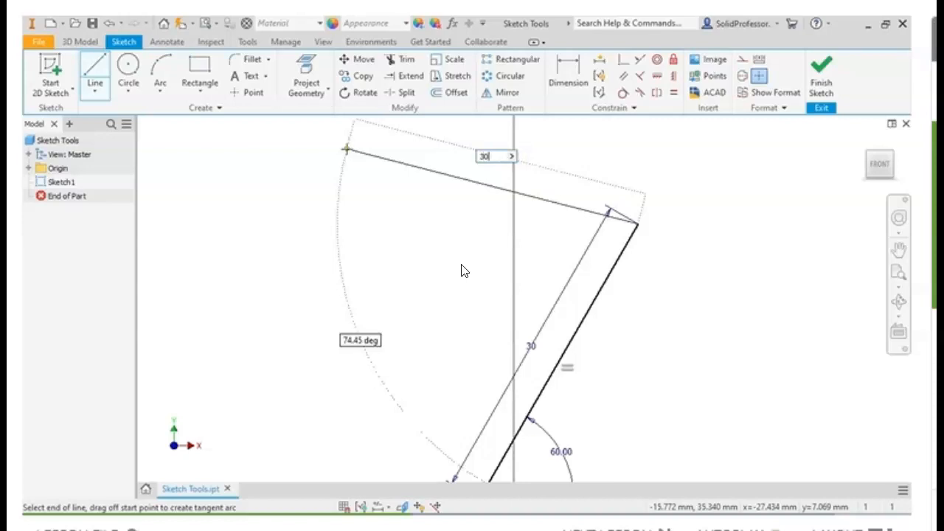
key("Tab")
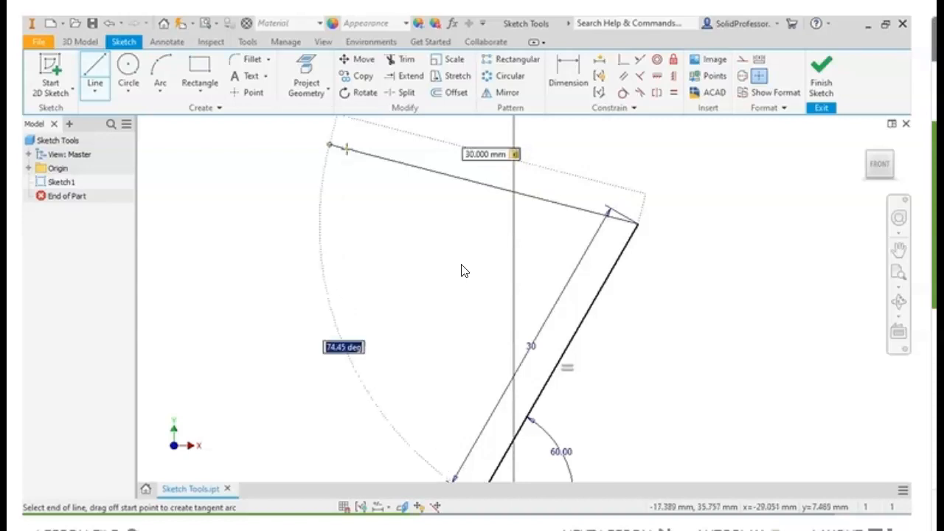
type("120")
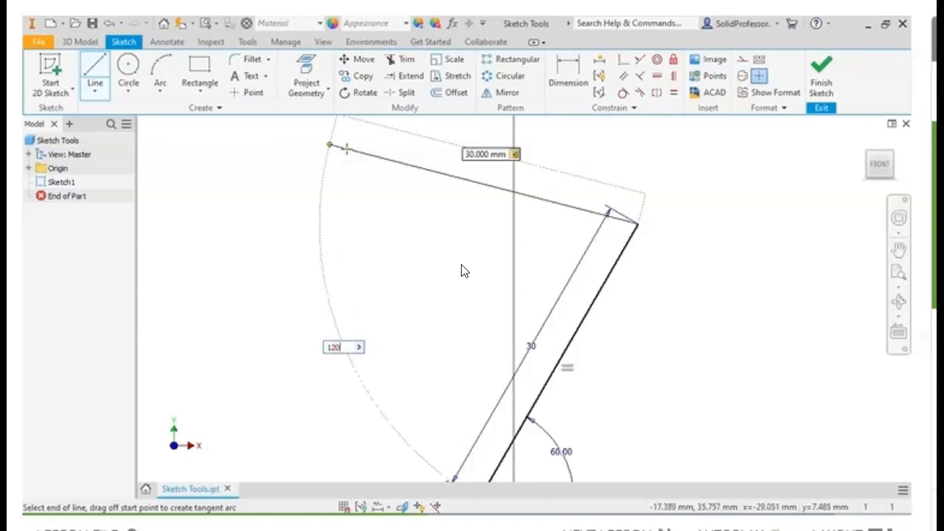
key("Return")
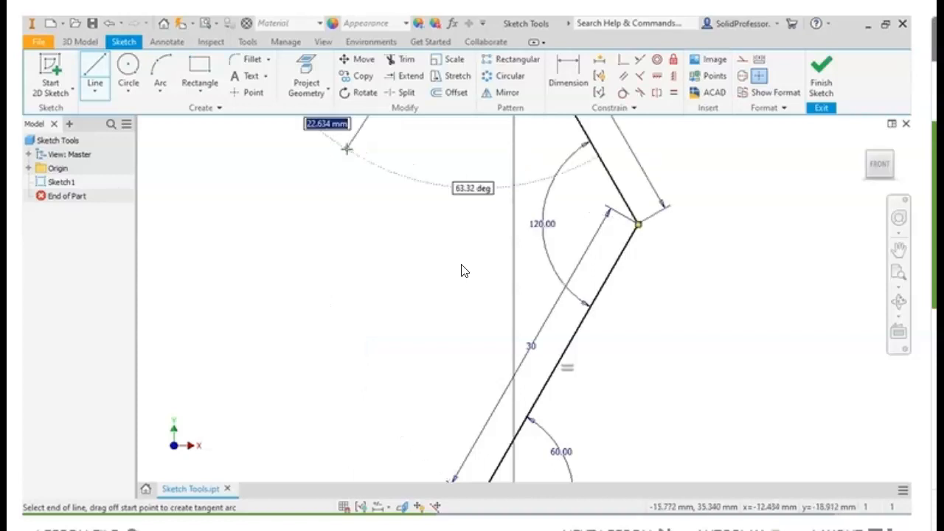
- End the line chain without a third segment and delete both connected lines with their dimensions
scroll(347, 149, "down", 3)
mouse_move(346, 149)
middle_mouse_down()
mouse_move(433, 222)
mouse_move(520, 272)
middle_mouse_up()
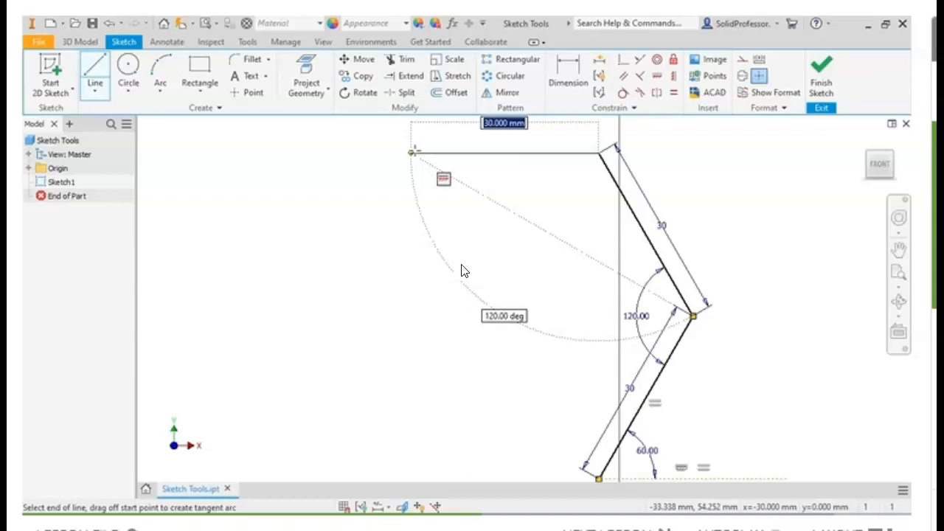
right_click(461, 270)
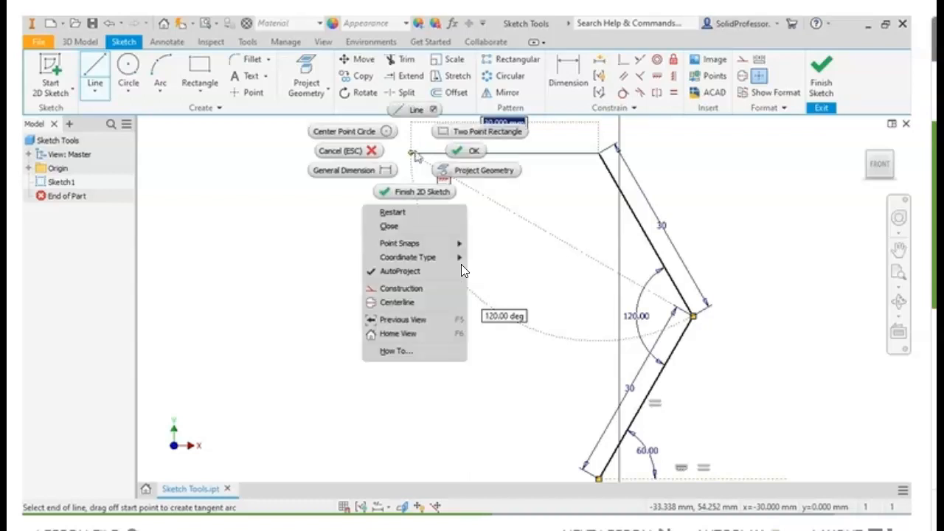
left_click(465, 157)
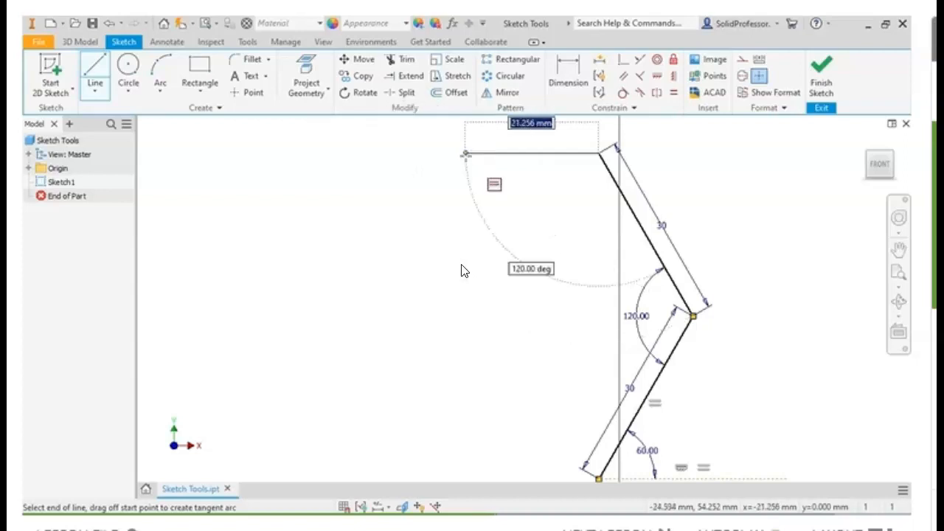
key("Escape")
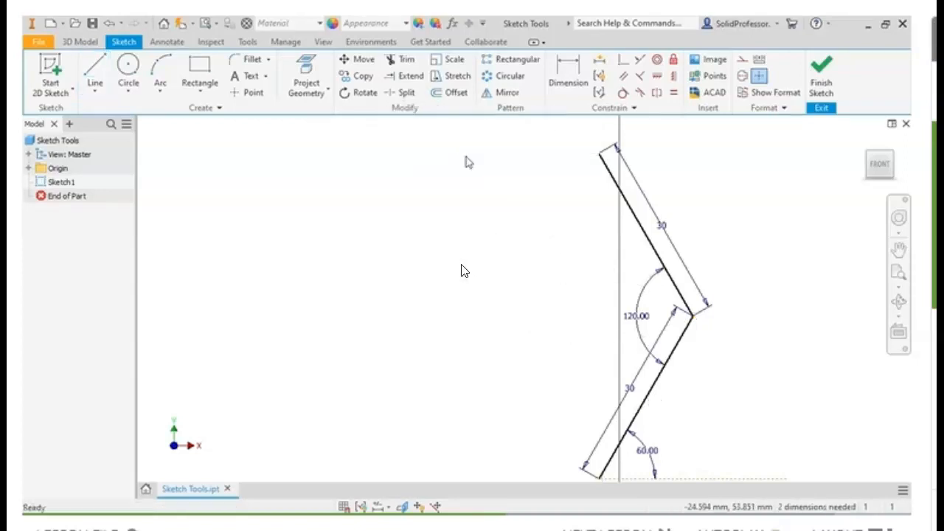
scroll(466, 157, "up", 3)
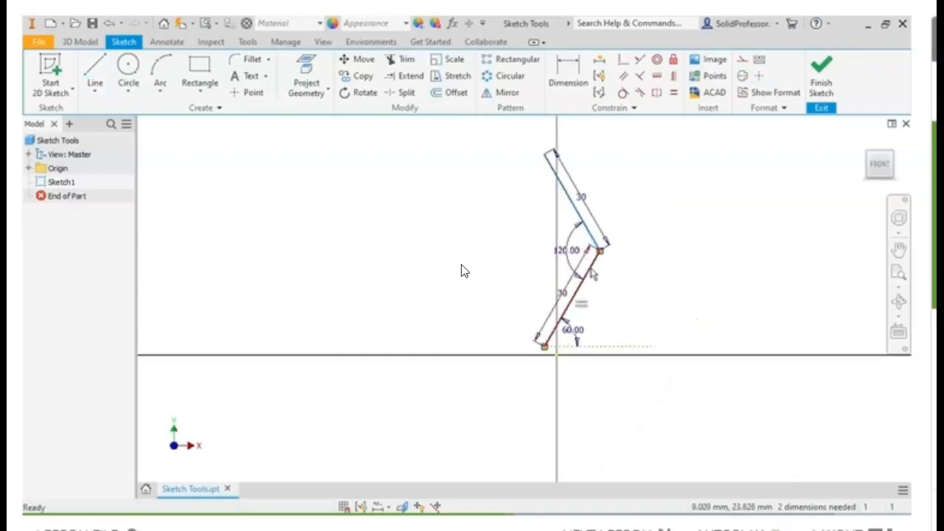
key("Delete")
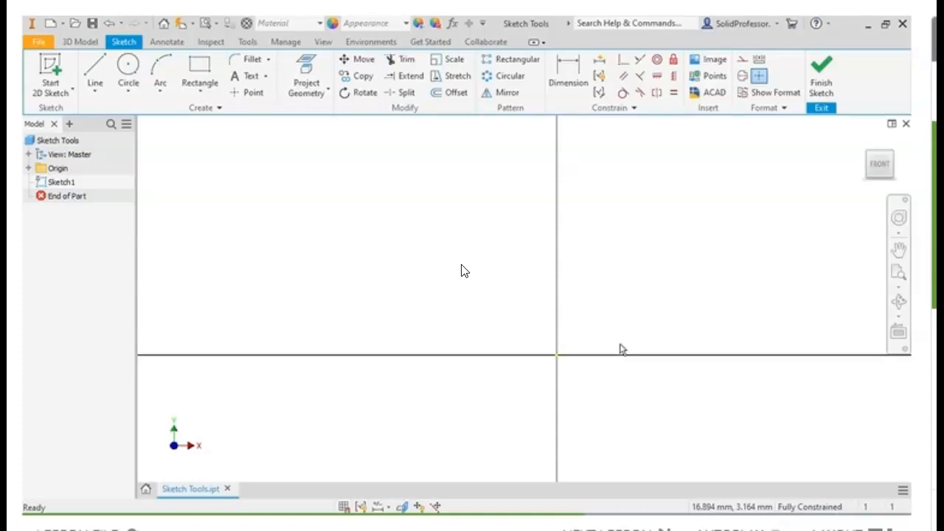
- Draw an inscribed six-sided polygon in the upper-right quadrant of the sketch, with its top edge horizontal
left_click(208, 93)
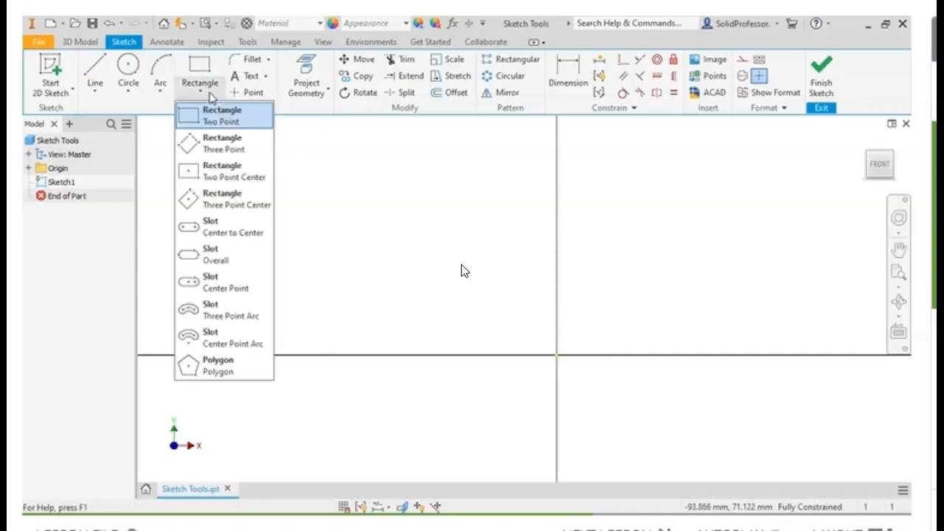
left_click(254, 367)
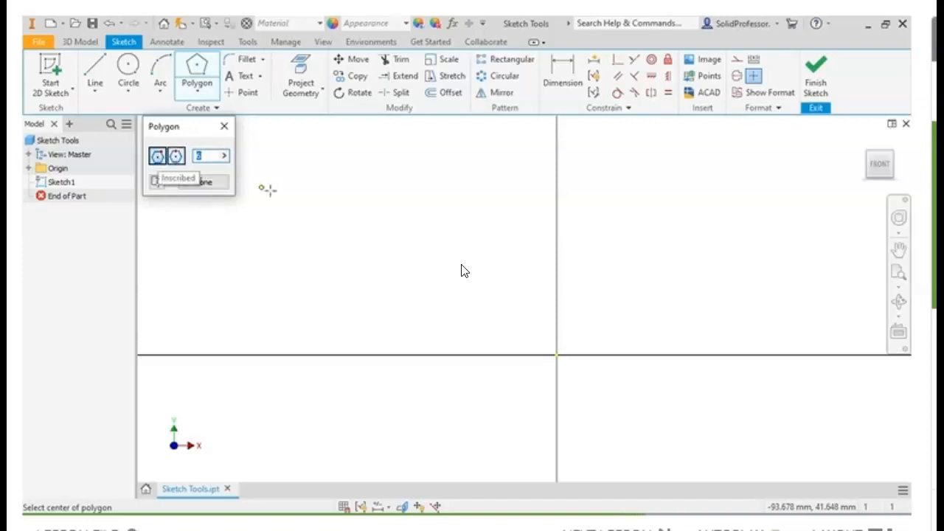
left_click(729, 271)
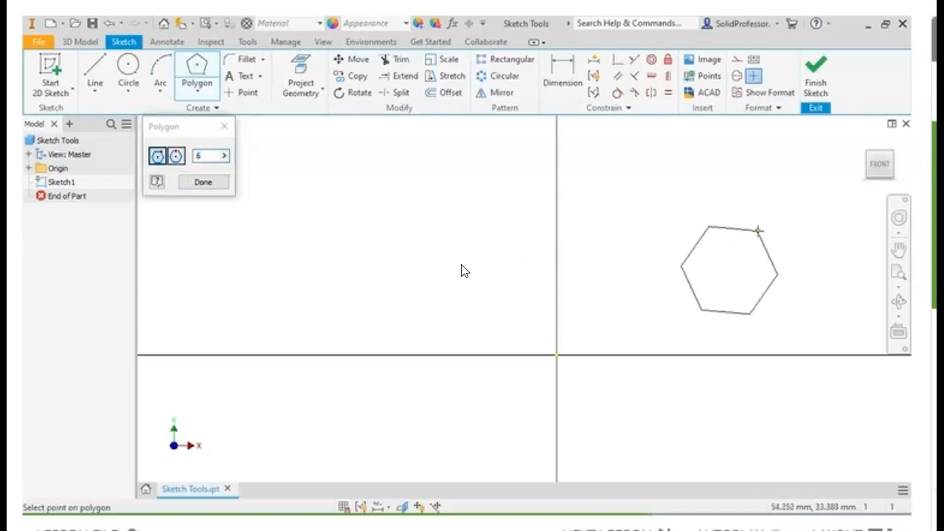
left_click(771, 197)
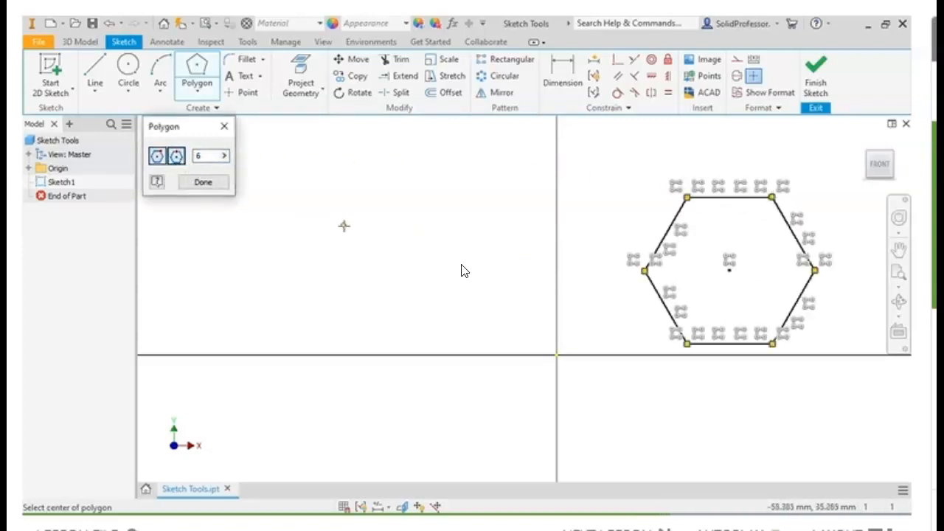
- Draw a circumscribed six-sided polygon at a tilt in the upper-left quadrant and finish the Polygon tool
left_click(404, 253)
left_click(453, 196)
key("Escape")
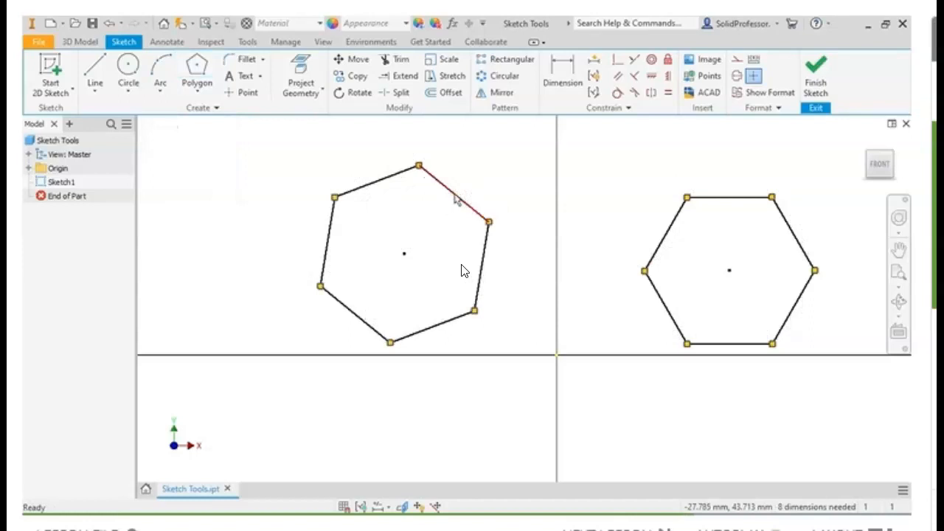
- Delete both hexagons from the sketch
left_click_drag(512, 140, 266, 351)
key("Delete")
left_click_drag(828, 166, 615, 353)
key("Delete")
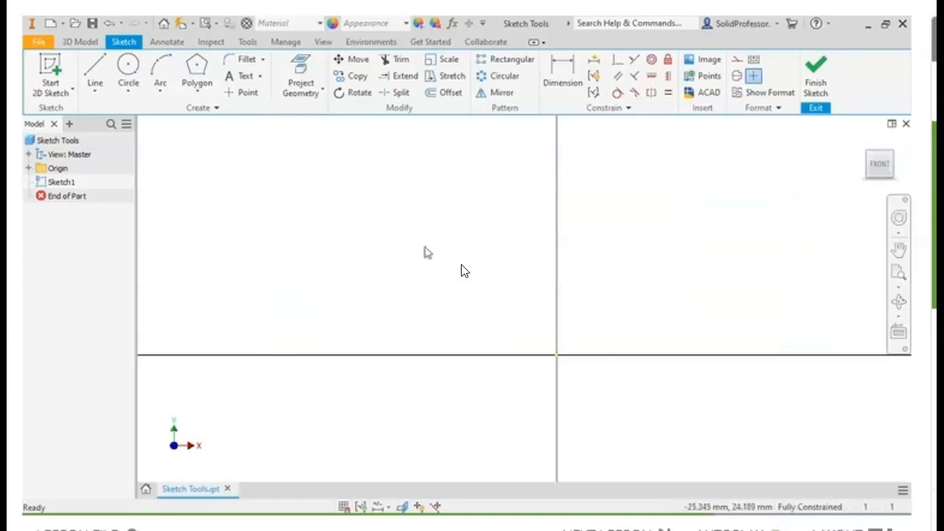
- Draw a center-point circle about 67 mm in diameter centred on the sketch origin
left_click(128, 72)
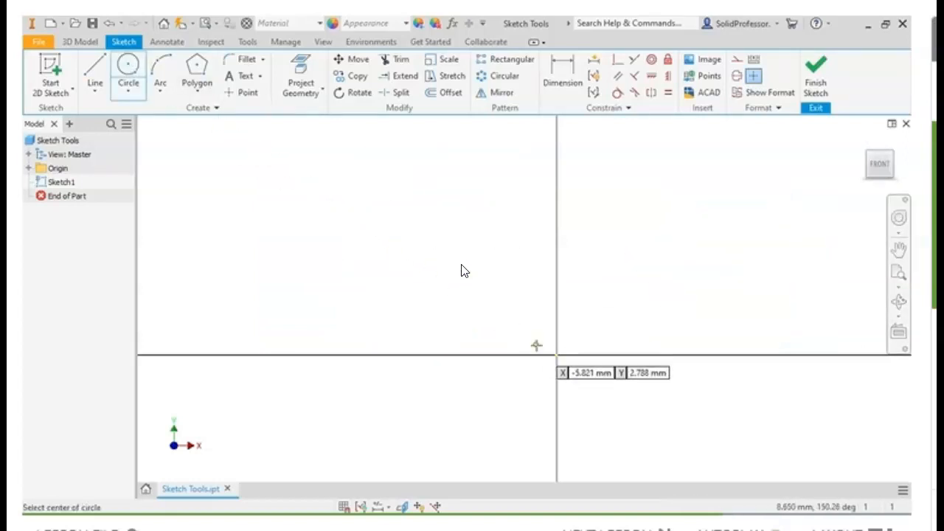
left_click(557, 355)
left_click(652, 281)
key("Escape")
key("Home")
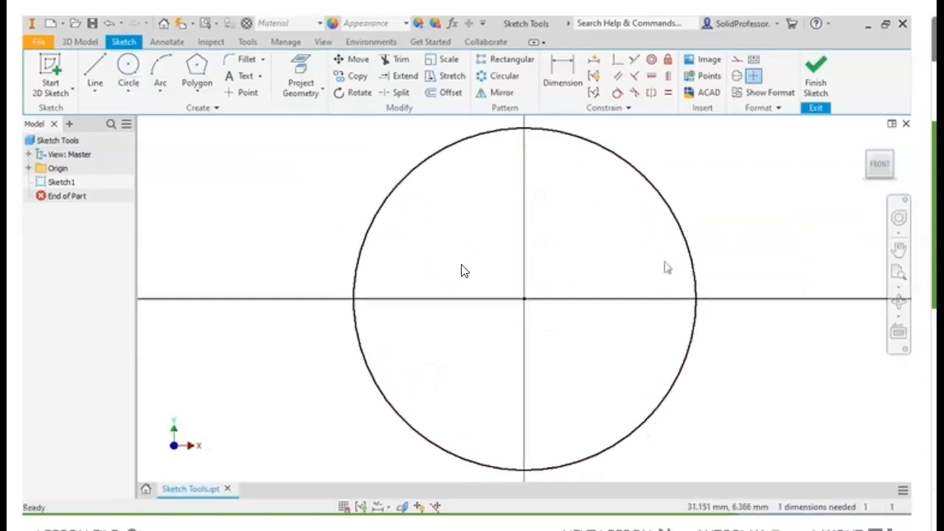
- Draw an inscribed six-sided polygon centred on the origin, with one vertex where the circle crosses the negative X axis
left_click(197, 68)
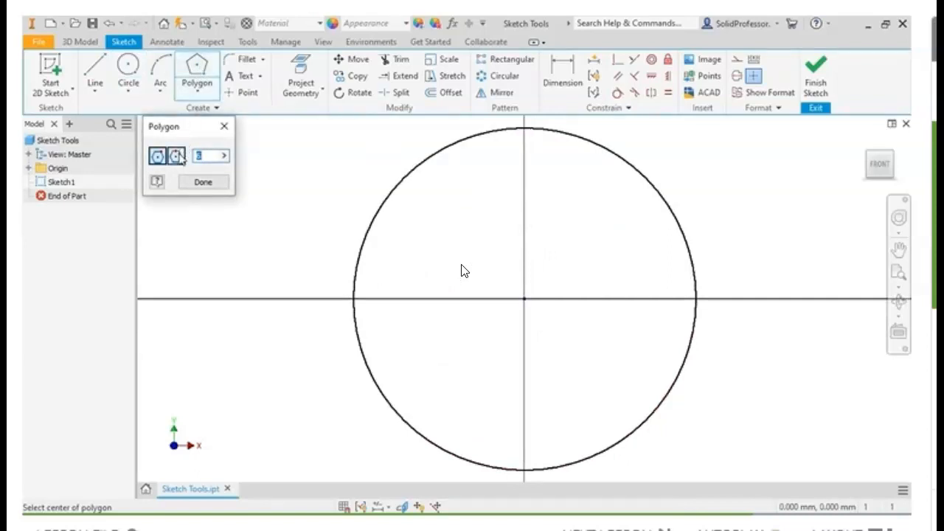
type("6")
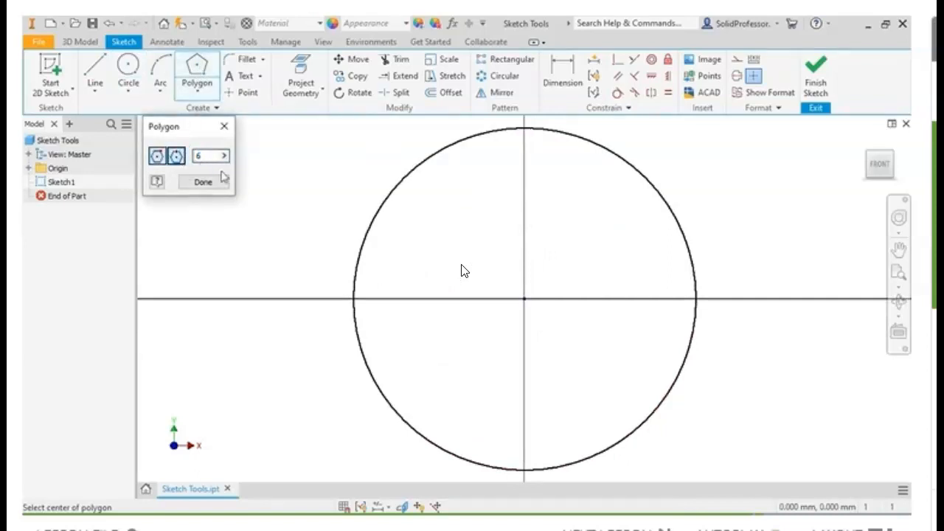
left_click(524, 298)
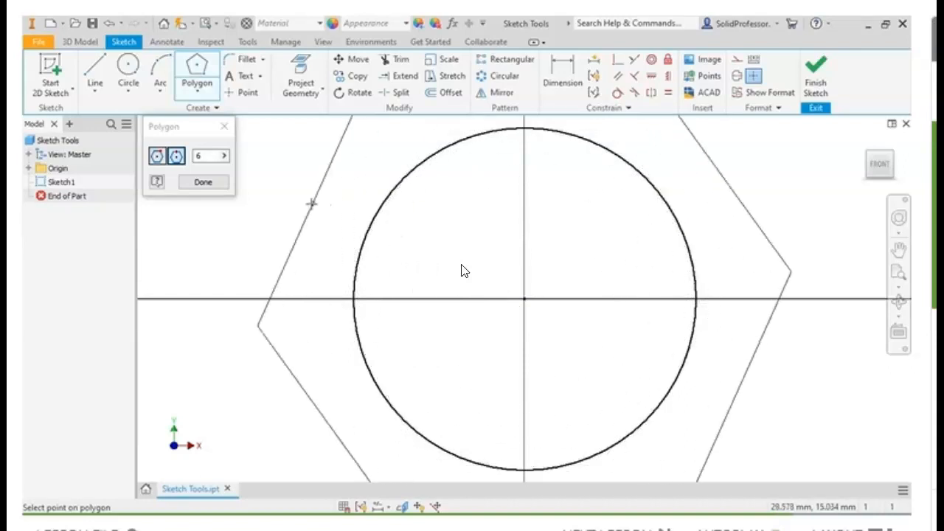
left_click(156, 160)
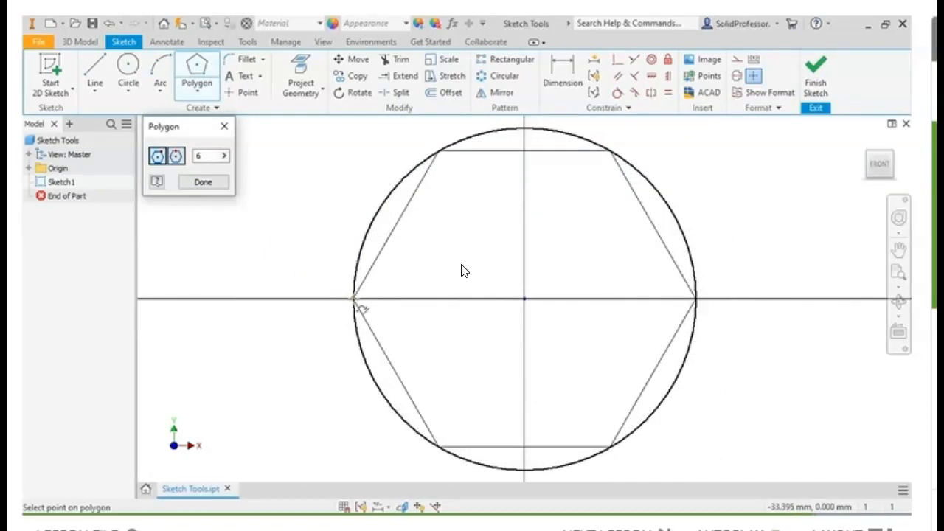
left_click(353, 299)
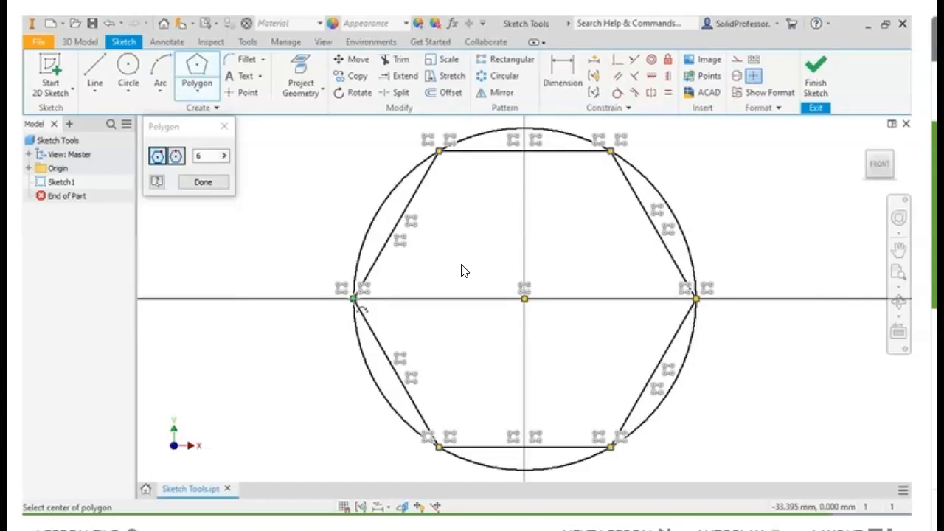
key("Escape")
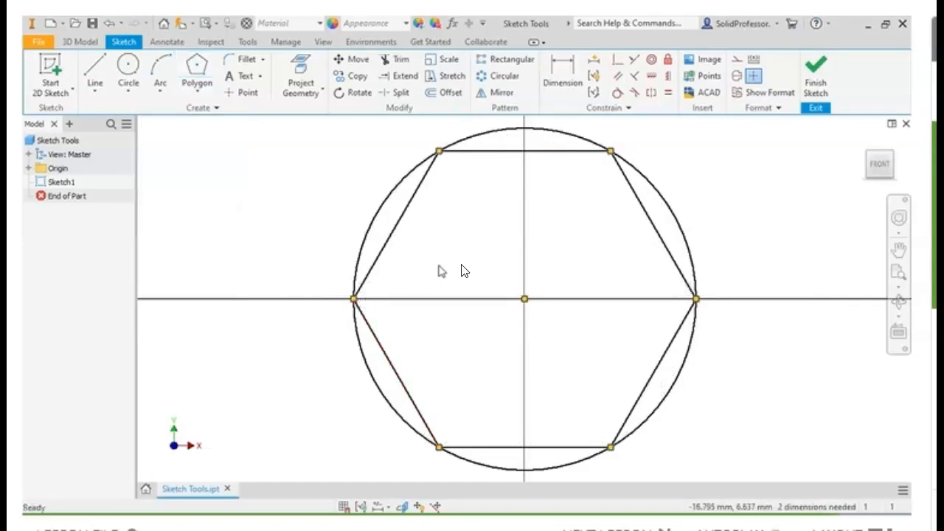